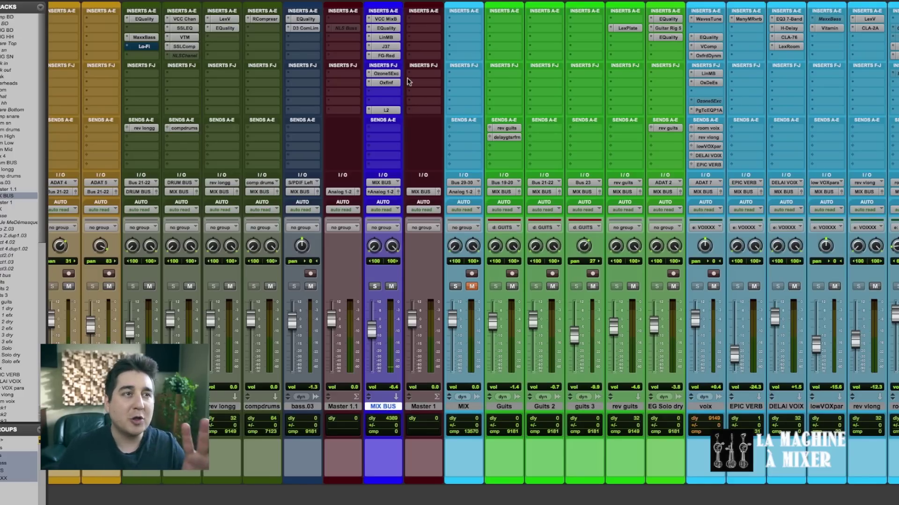
- Review the MIX BUS insert chain plug-in by plug-in, from VCC MixB in the first slot down to the L2
{"action": "left_click", "coordinate": [381, 20]}
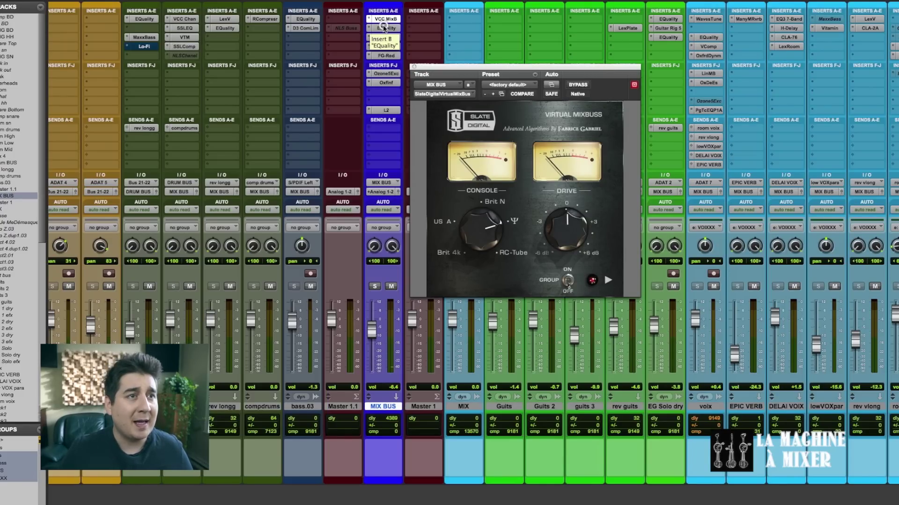
{"action": "left_click", "coordinate": [383, 28]}
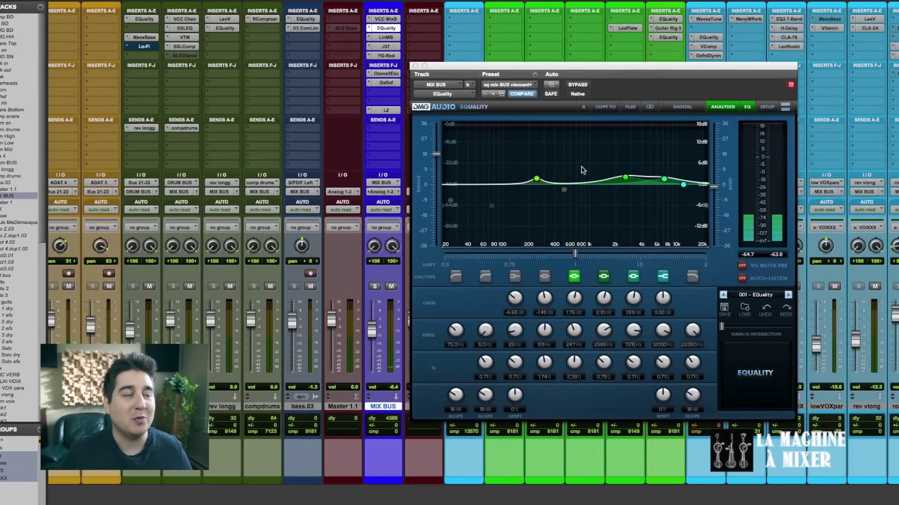
{"action": "left_click", "coordinate": [385, 38]}
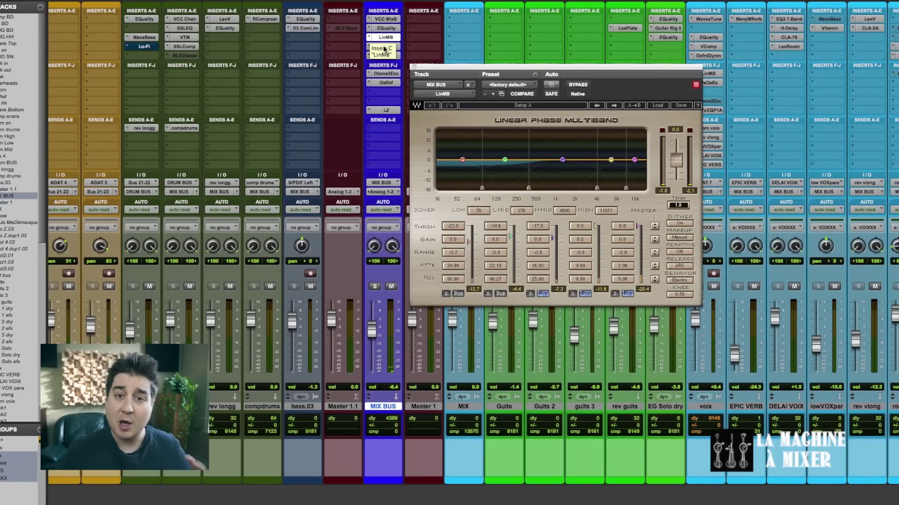
{"action": "left_click", "coordinate": [383, 47]}
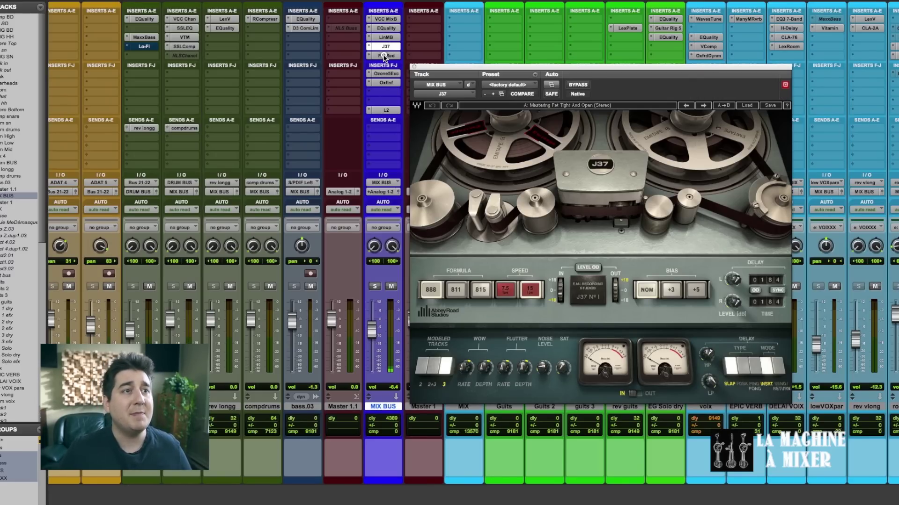
{"action": "left_click", "coordinate": [384, 57]}
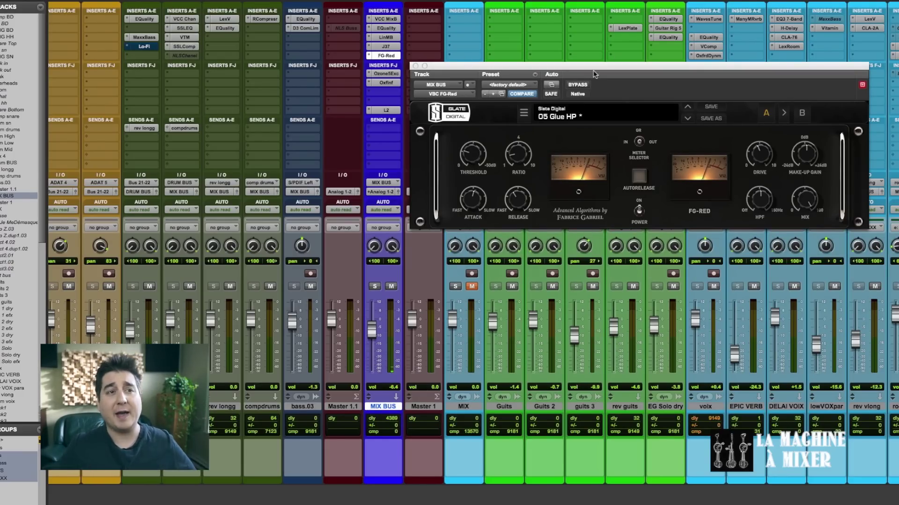
{"action": "left_click", "coordinate": [385, 75]}
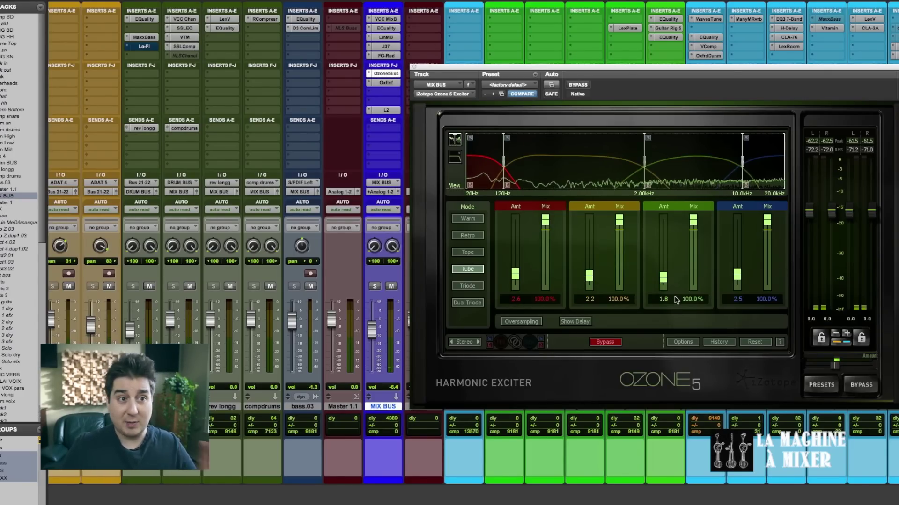
{"action": "left_click", "coordinate": [384, 83]}
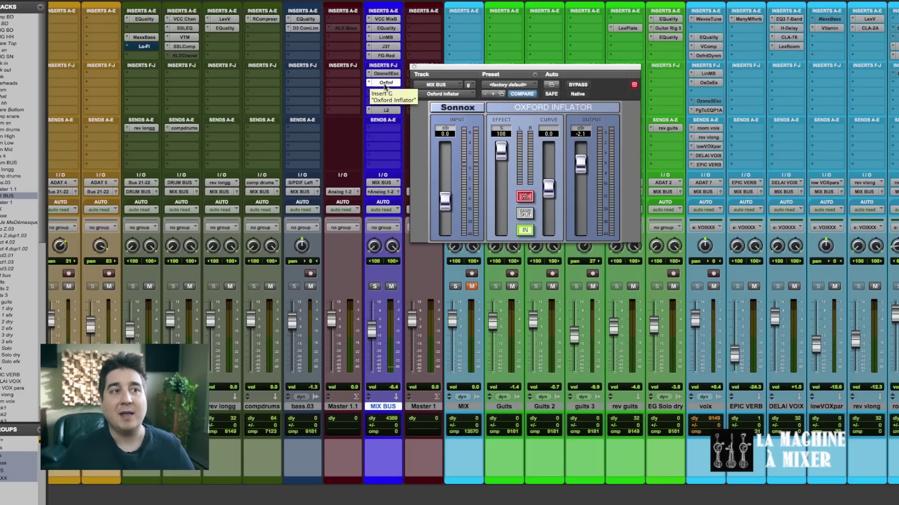
{"action": "left_click", "coordinate": [383, 110]}
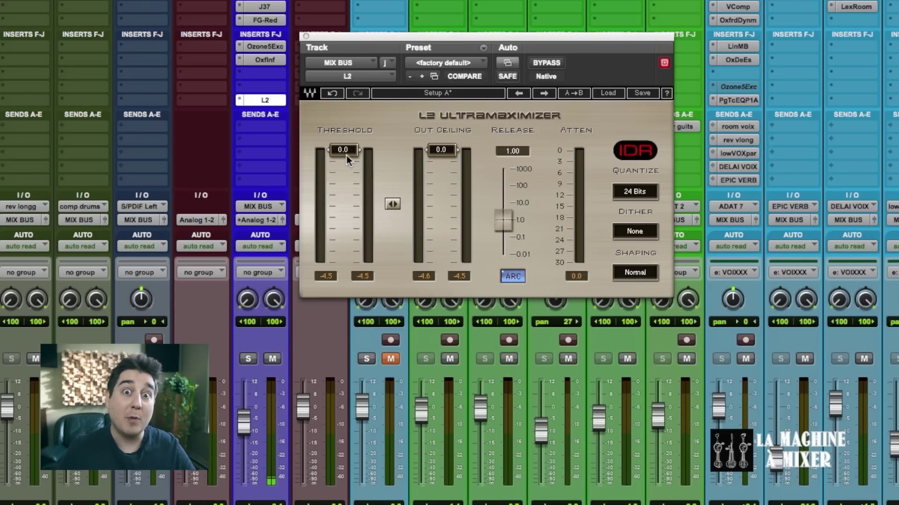
- Audition a lower L2 threshold during playback, return it to 0.0, and select the out ceiling control
{"action": "mouse_move", "coordinate": [346, 156]}
{"action": "left_mouse_down"}
{"action": "mouse_move", "coordinate": [346, 211]}
{"action": "mouse_move", "coordinate": [343, 150]}
{"action": "left_mouse_up"}
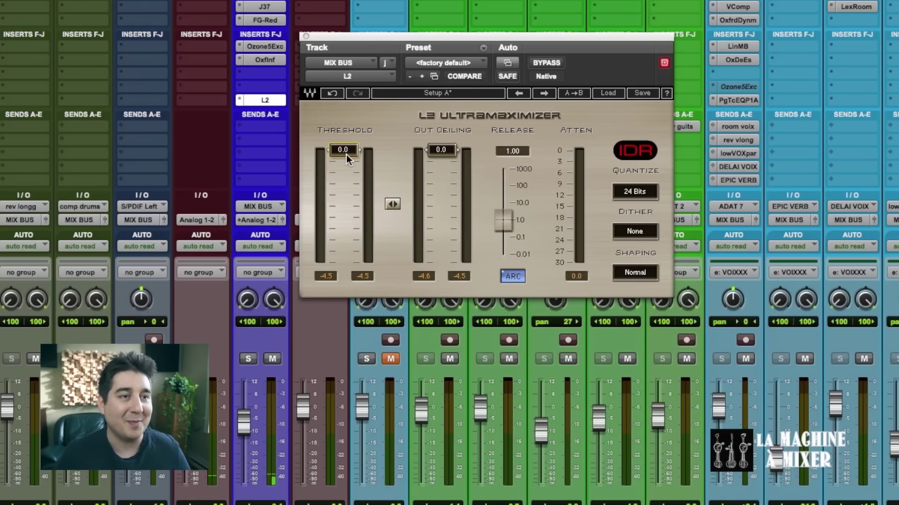
{"action": "mouse_move", "coordinate": [346, 155]}
{"action": "left_mouse_down"}
{"action": "mouse_move", "coordinate": [345, 198]}
{"action": "mouse_move", "coordinate": [335, 207]}
{"action": "mouse_move", "coordinate": [343, 149]}
{"action": "left_mouse_up"}
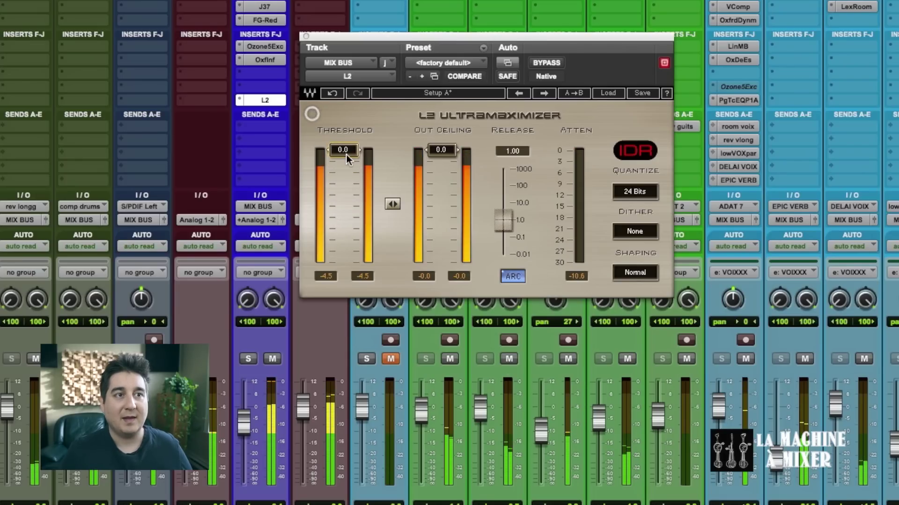
{"action": "key", "text": "space"}
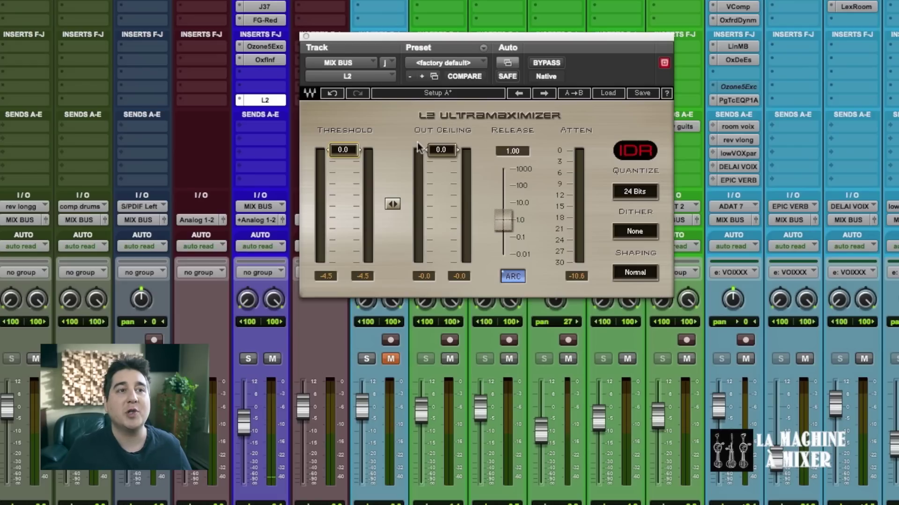
{"action": "left_click", "coordinate": [442, 156]}
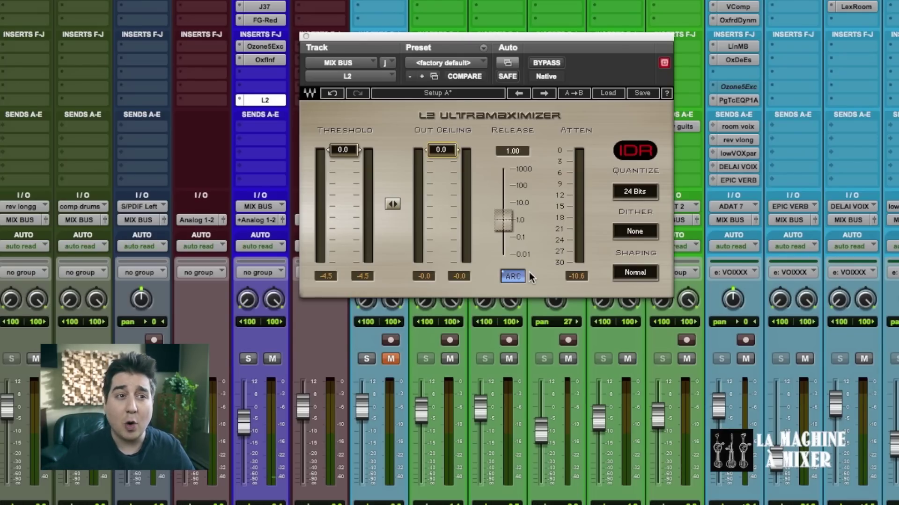
- Try a 0.06 release with ARC disabled on the L2, reset the release to 1.00 and re-enable ARC
{"action": "left_click", "coordinate": [513, 276]}
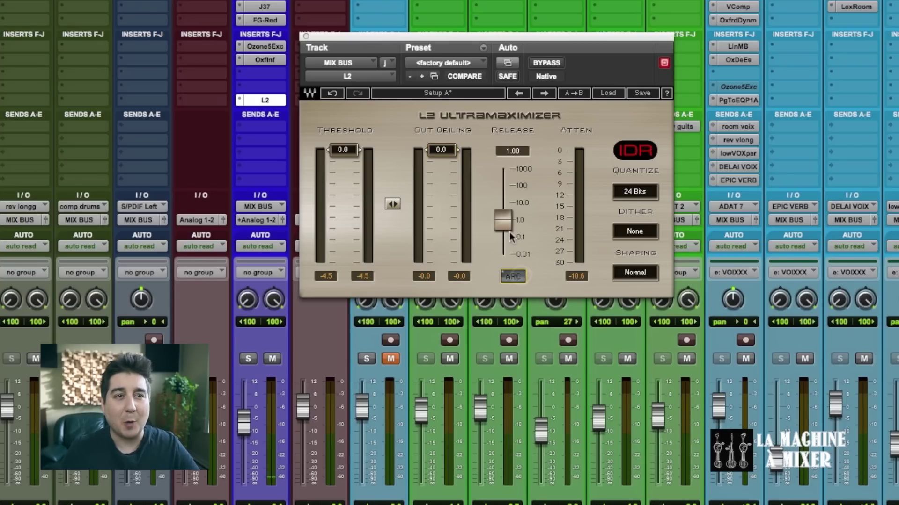
{"action": "left_click_drag", "start_coordinate": [509, 226], "coordinate": [522, 248]}
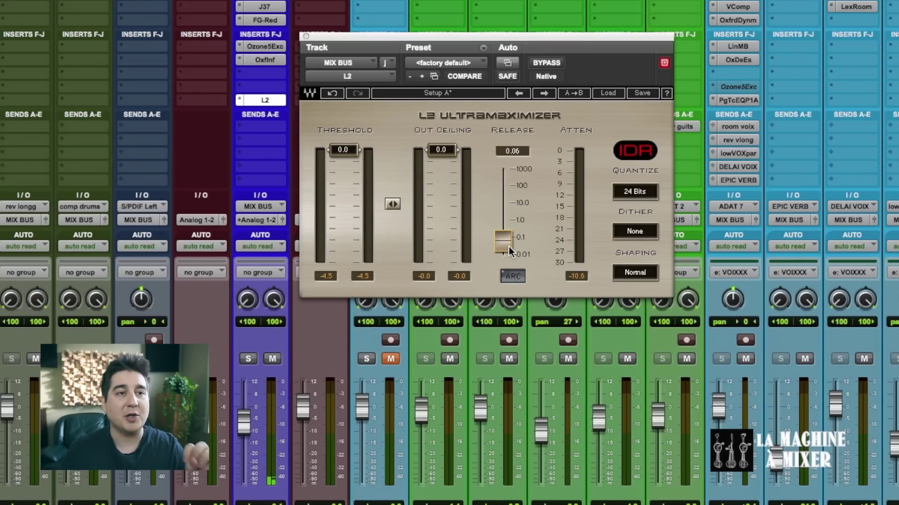
{"action": "left_click", "coordinate": [504, 242], "text": "alt"}
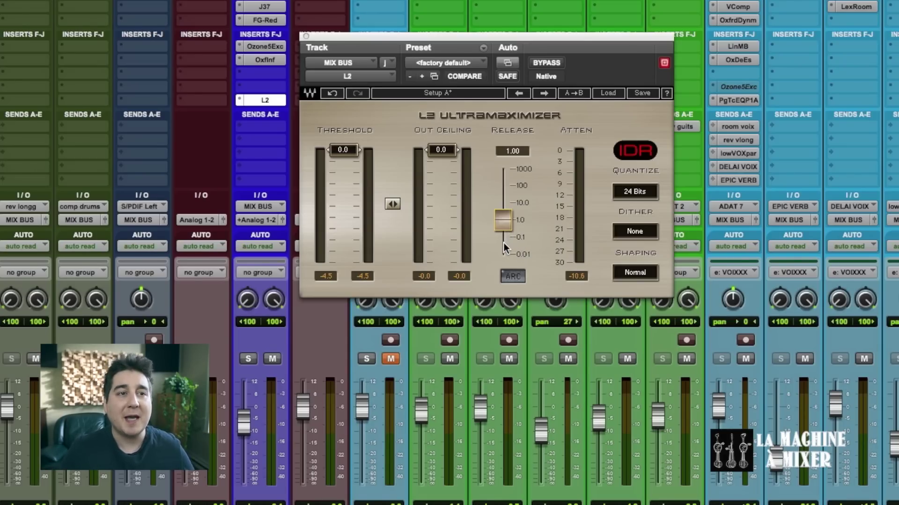
{"action": "left_click", "coordinate": [512, 276]}
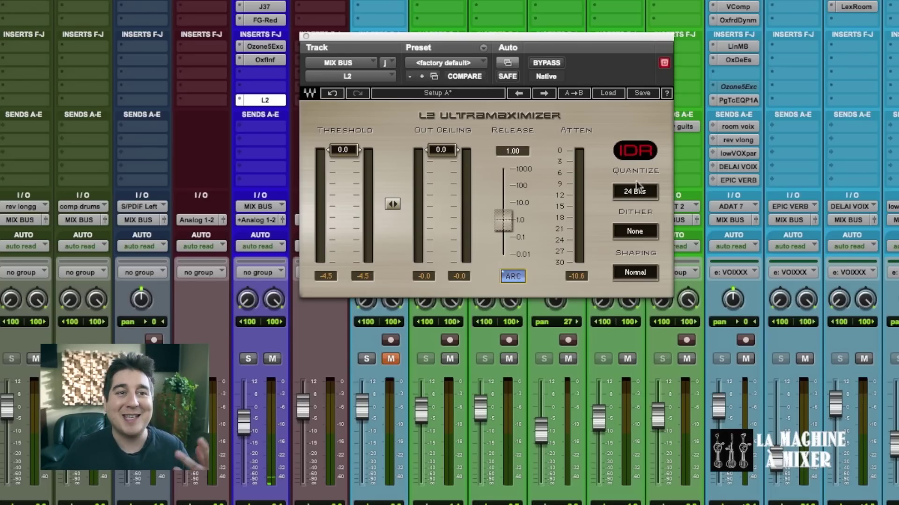
- Try the Type1 dither setting on the L2
{"action": "left_click", "coordinate": [628, 234]}
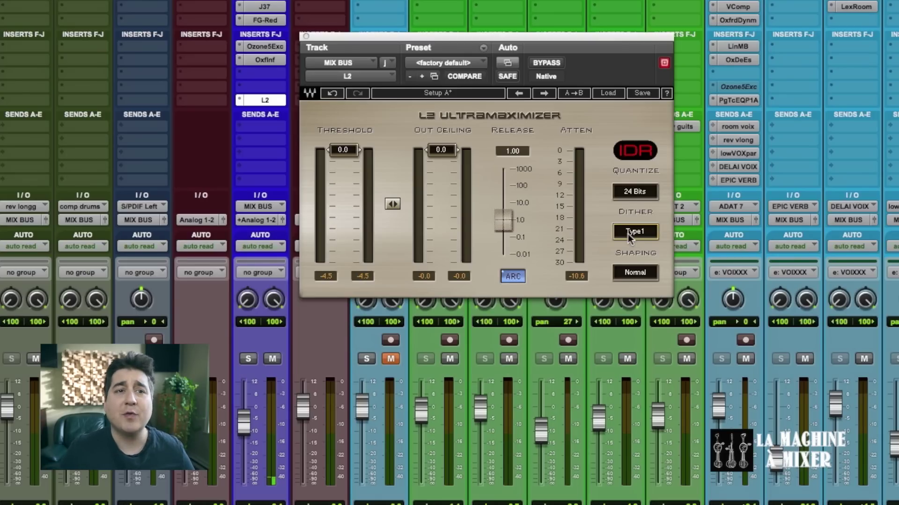
{"action": "left_click", "coordinate": [628, 234]}
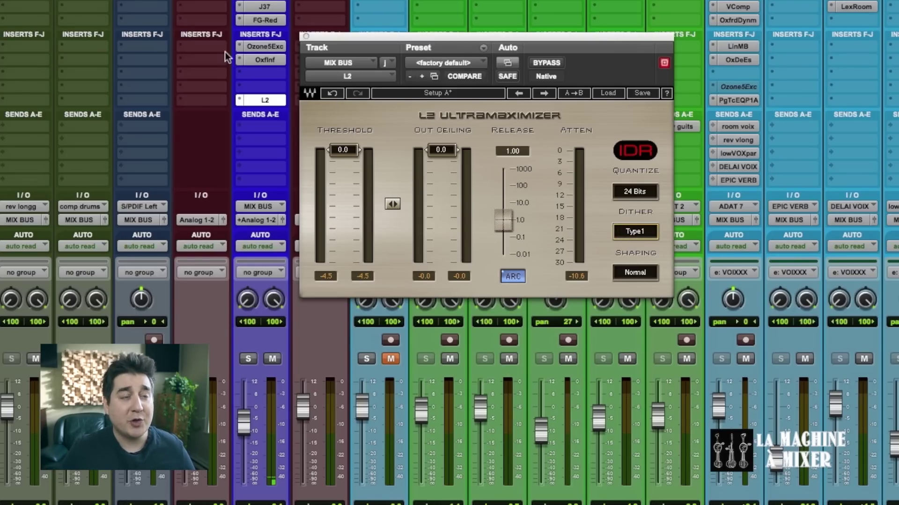
- Insert the stereo POW-r Dither plug-in on MIX BUS in the empty slot directly before the L2
{"action": "left_click", "coordinate": [259, 86]}
{"action": "mouse_move", "coordinate": [296, 111]}
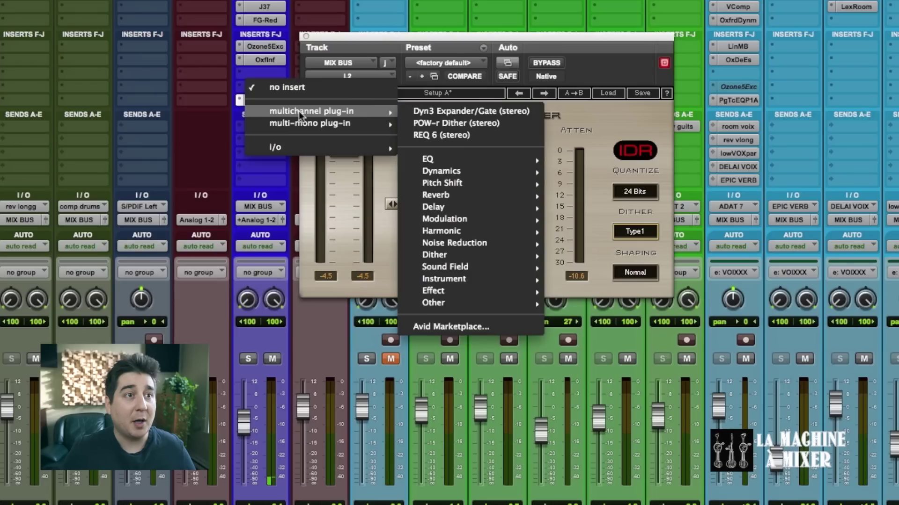
{"action": "mouse_move", "coordinate": [500, 247]}
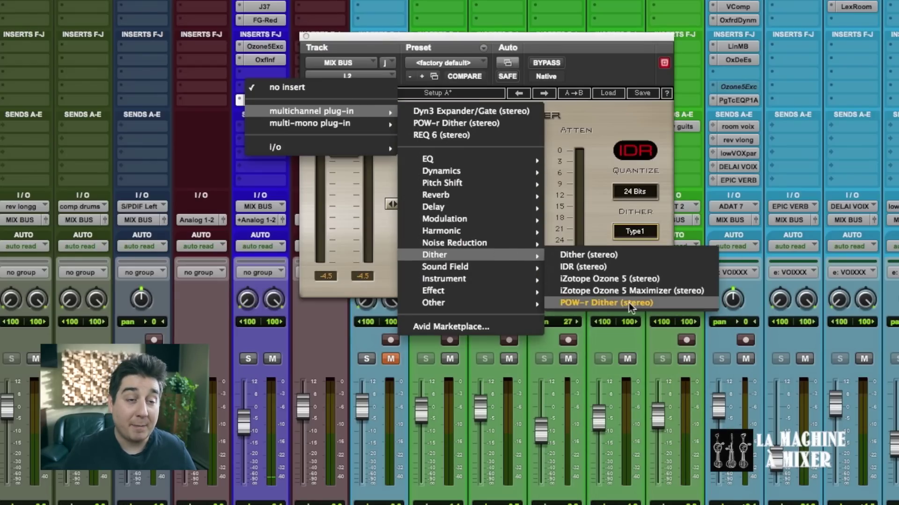
{"action": "left_click", "coordinate": [627, 302]}
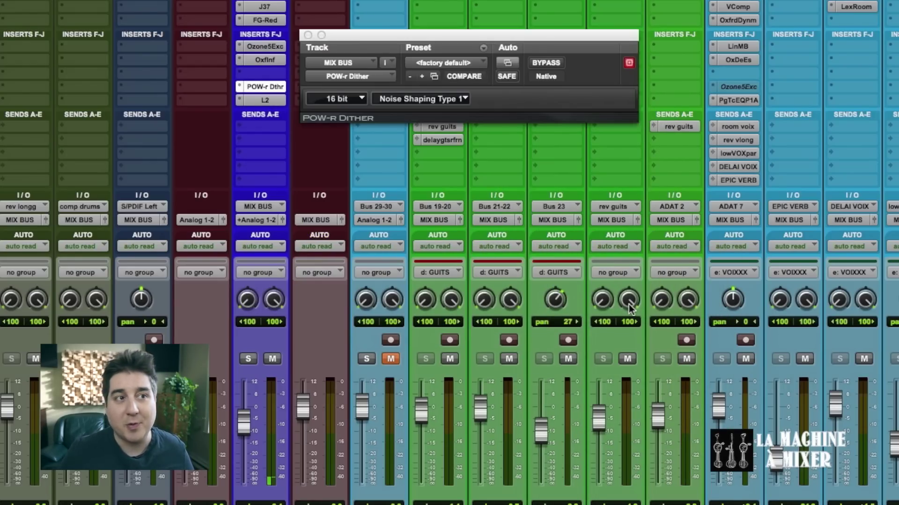
- Reopen the L2 on MIX BUS, set its dither to None and reset its peak readings
{"action": "left_click", "coordinate": [274, 101]}
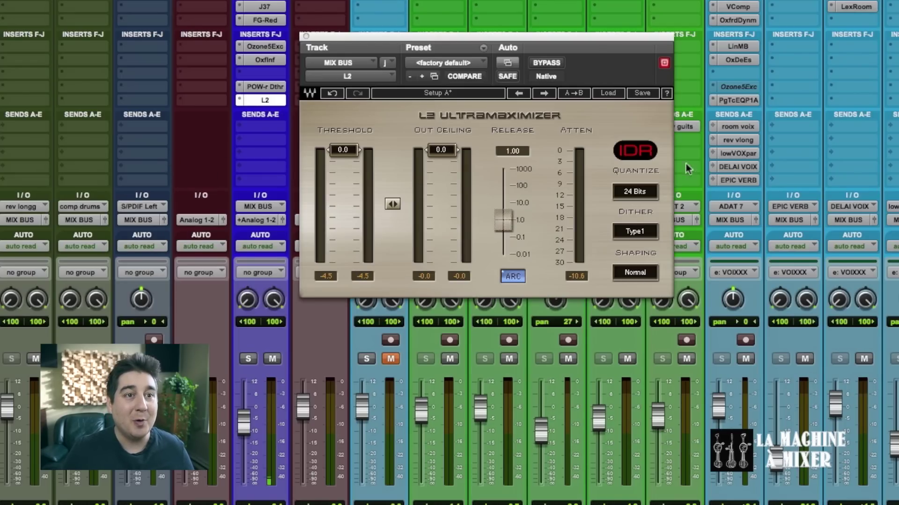
{"action": "left_click", "coordinate": [641, 232]}
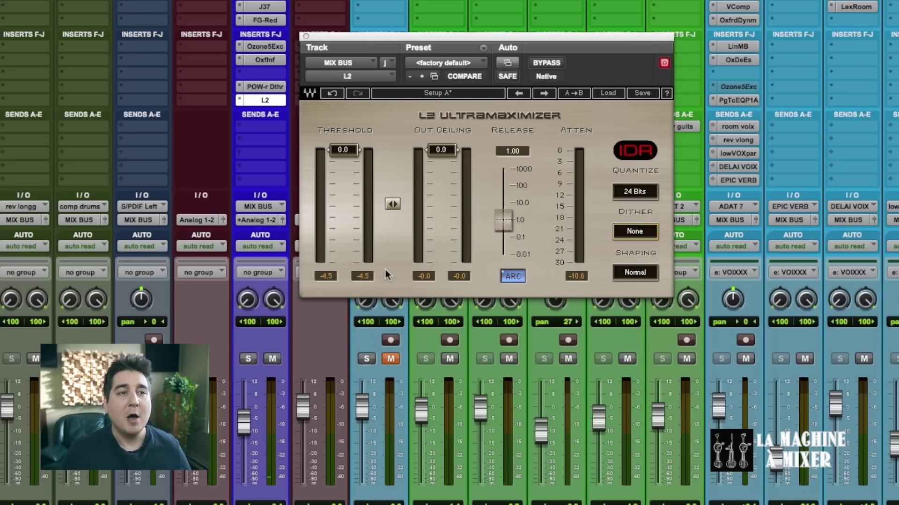
{"action": "left_click", "coordinate": [372, 276]}
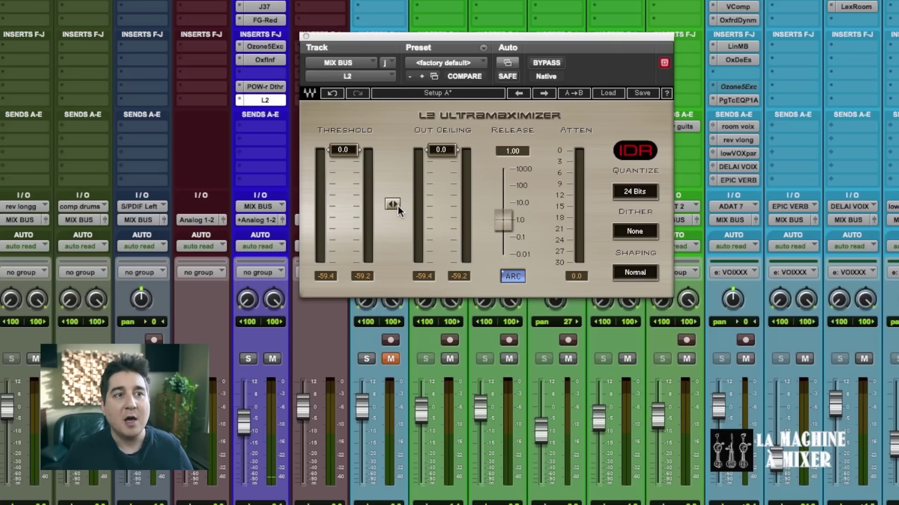
- Lower the L2 threshold and out ceiling together, auditioning during playback, and settle both at -13.0
{"action": "left_click_drag", "start_coordinate": [397, 206], "coordinate": [379, 200]}
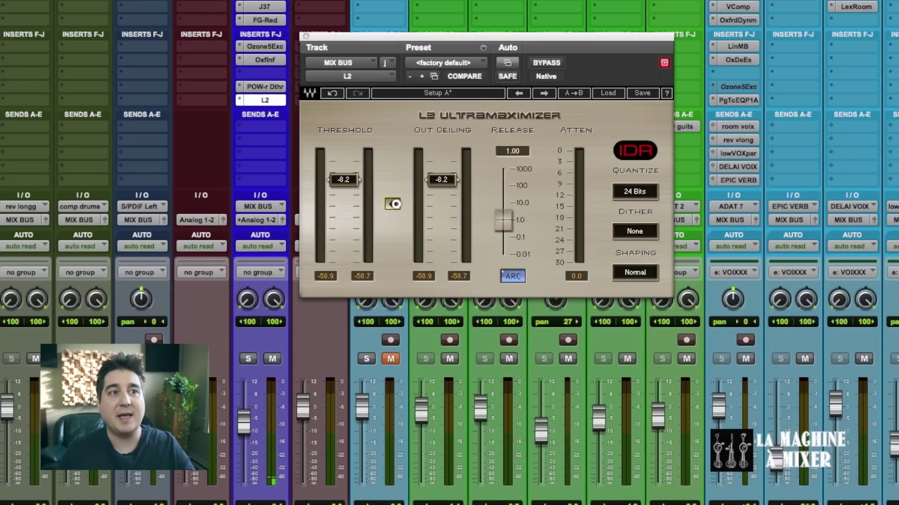
{"action": "left_click_drag", "start_coordinate": [395, 204], "coordinate": [345, 208]}
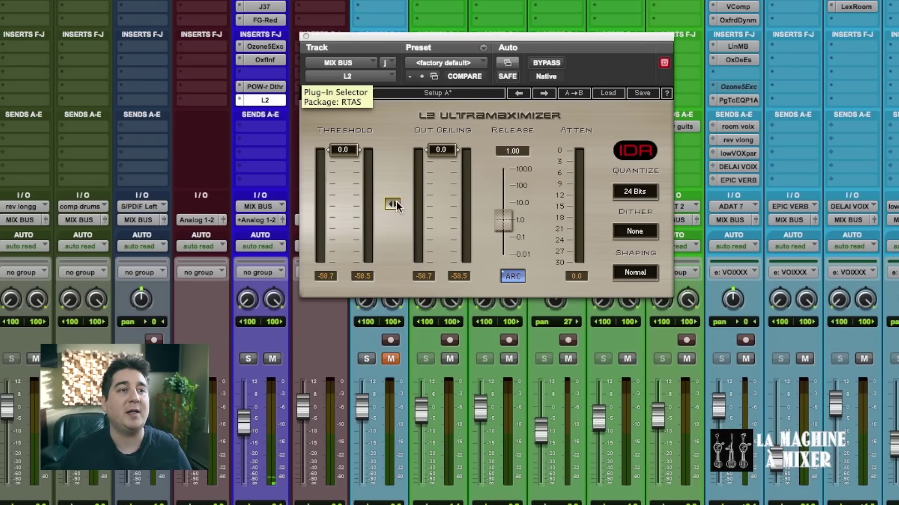
{"action": "key", "text": "space"}
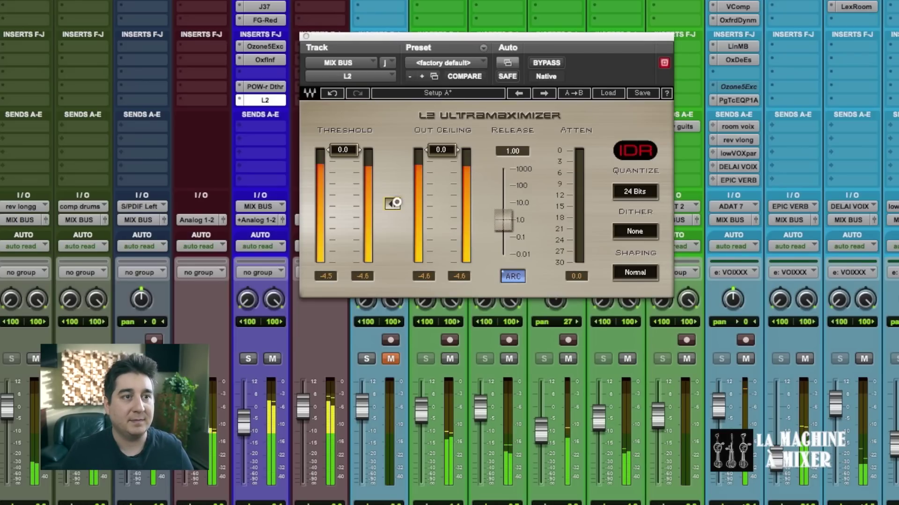
{"action": "left_click_drag", "start_coordinate": [397, 201], "coordinate": [348, 319]}
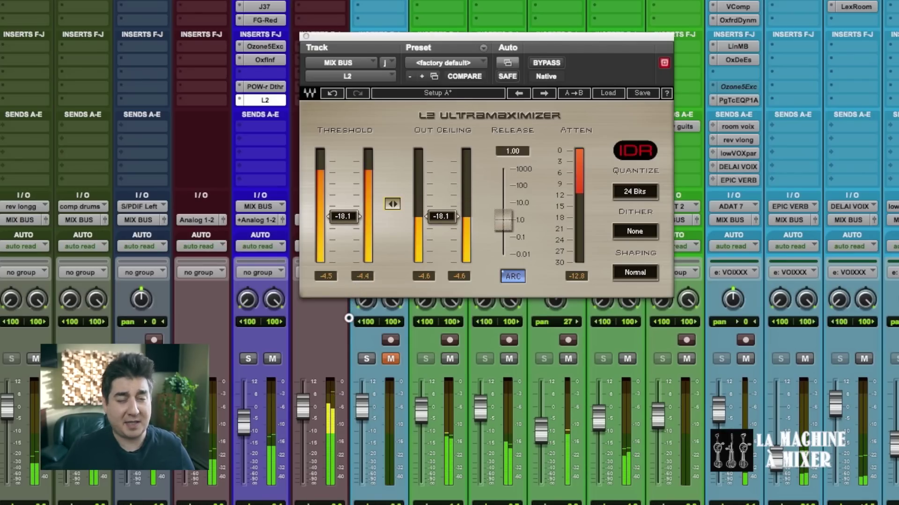
{"action": "left_click_drag", "start_coordinate": [349, 318], "coordinate": [393, 257]}
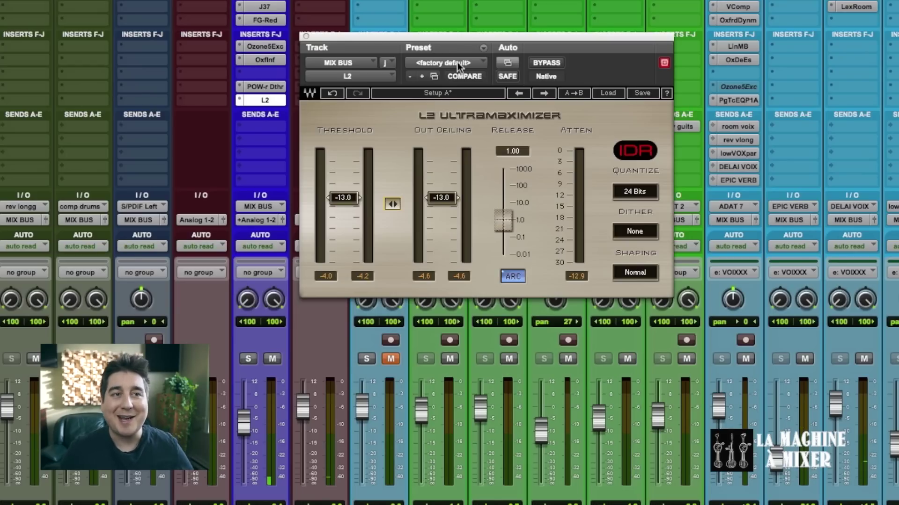
- Compare the mix with the L2 bypassed and active during playback, leave it active and stop playback
{"action": "left_click", "coordinate": [557, 62]}
{"action": "left_click", "coordinate": [555, 63]}
{"action": "left_click", "coordinate": [555, 63]}
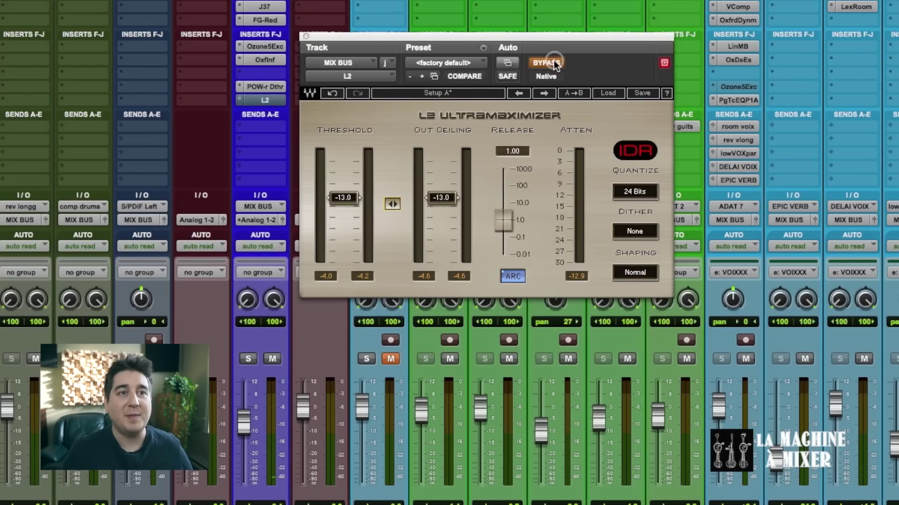
{"action": "left_click", "coordinate": [556, 63]}
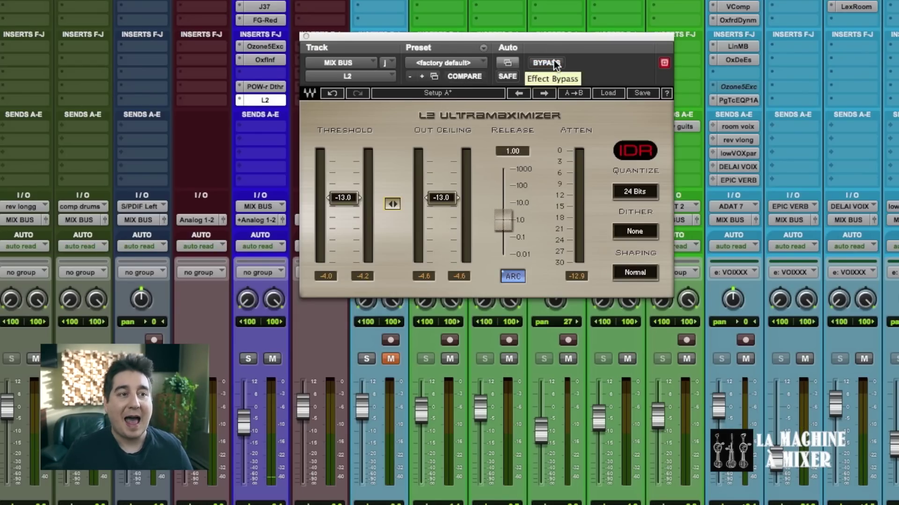
{"action": "key", "text": "space"}
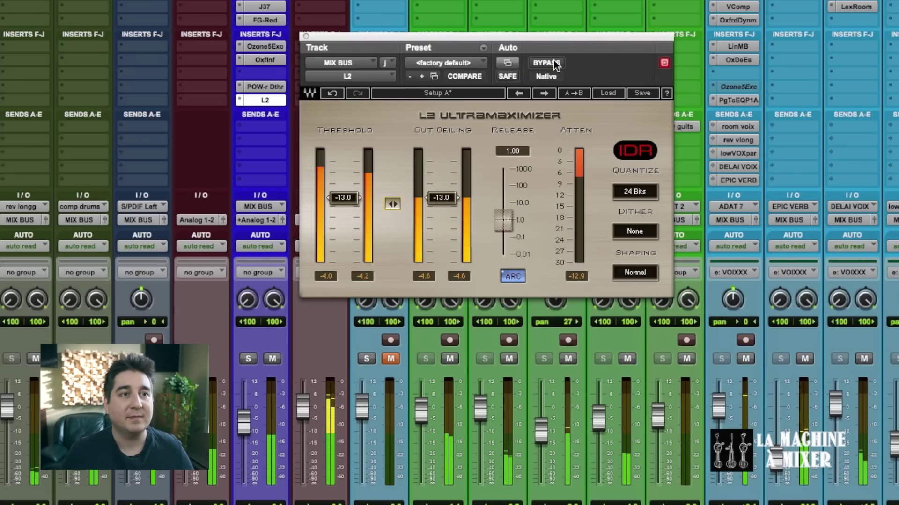
{"action": "left_click", "coordinate": [556, 63]}
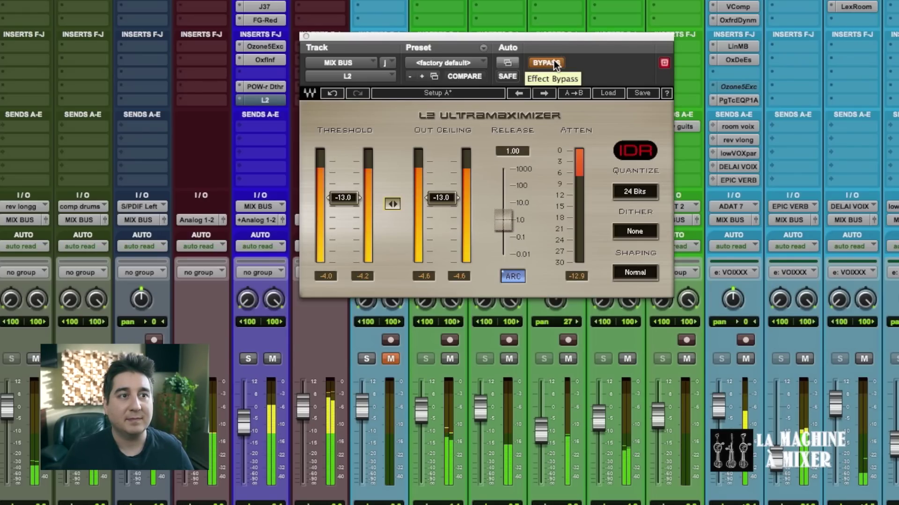
{"action": "left_click", "coordinate": [556, 64]}
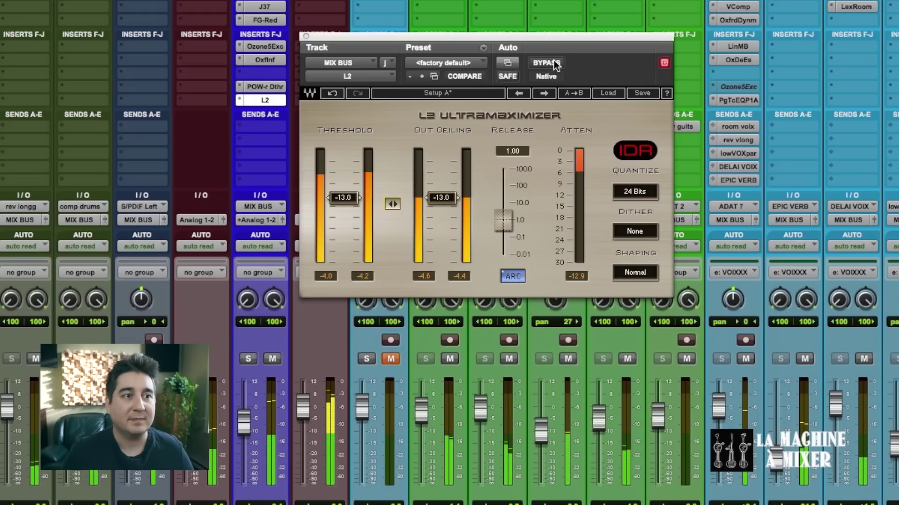
{"action": "key", "text": "space"}
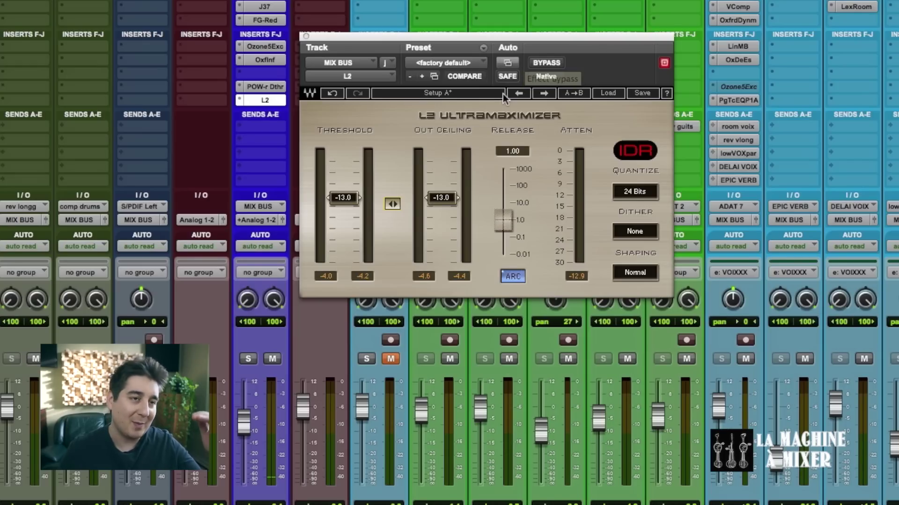
- Start playback and raise the L2 threshold and out ceiling together to -5.9
{"action": "key", "text": "space"}
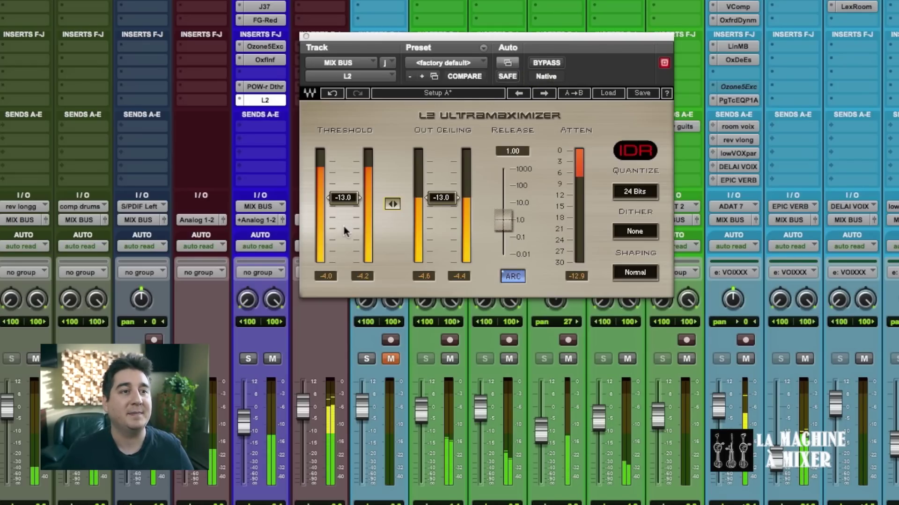
{"action": "left_click_drag", "start_coordinate": [390, 204], "coordinate": [385, 137]}
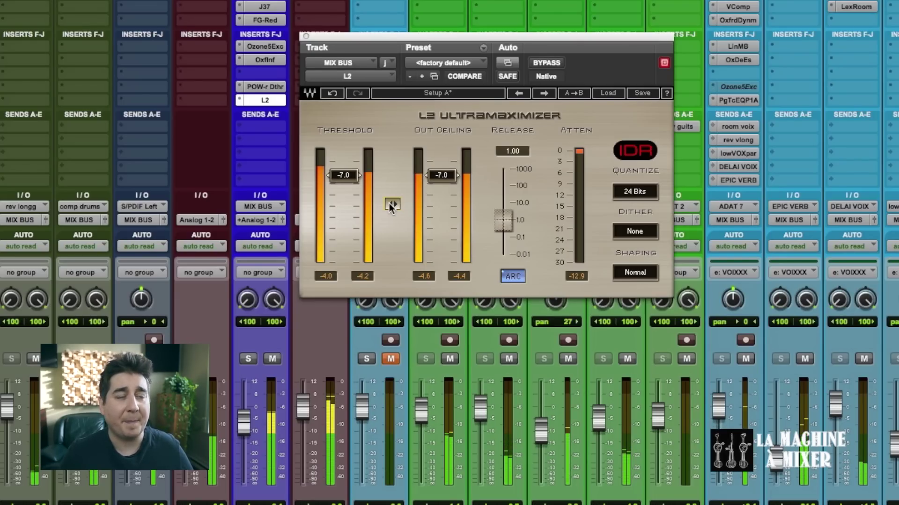
{"action": "left_click_drag", "start_coordinate": [390, 207], "coordinate": [390, 190]}
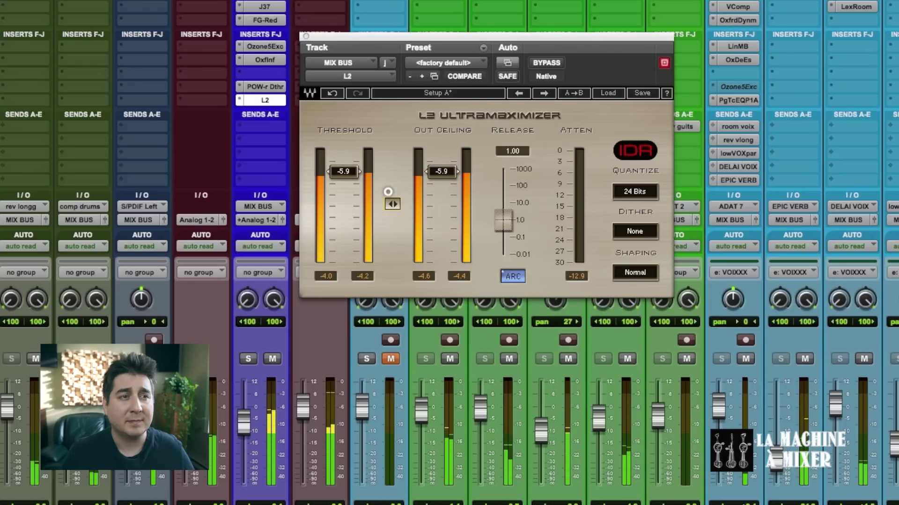
- Compare the mix with the L2 bypassed and active at the -5.9 setting, and leave the plug-in active
{"action": "left_click", "coordinate": [557, 63]}
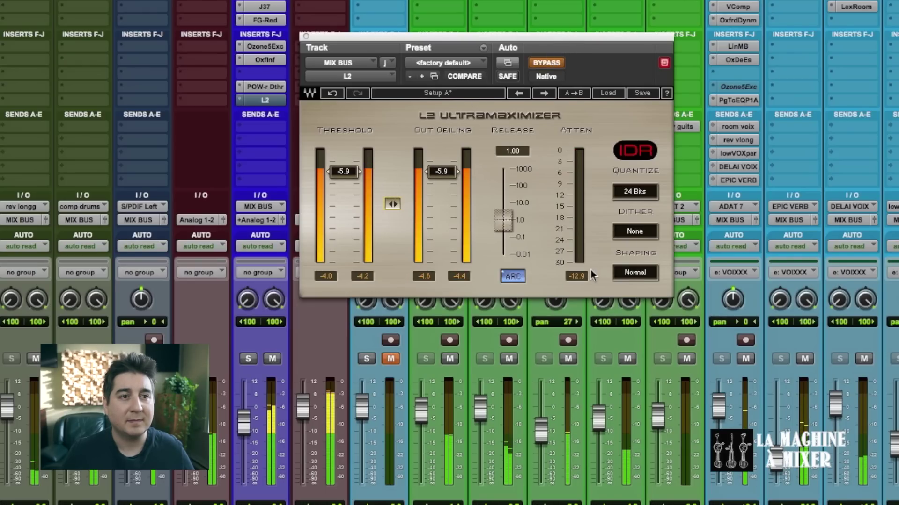
{"action": "left_click", "coordinate": [546, 60]}
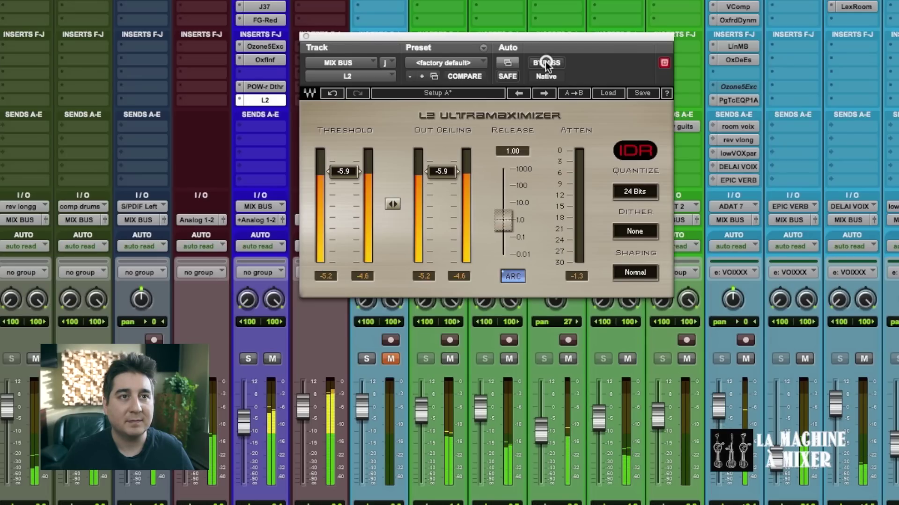
{"action": "left_click", "coordinate": [546, 61]}
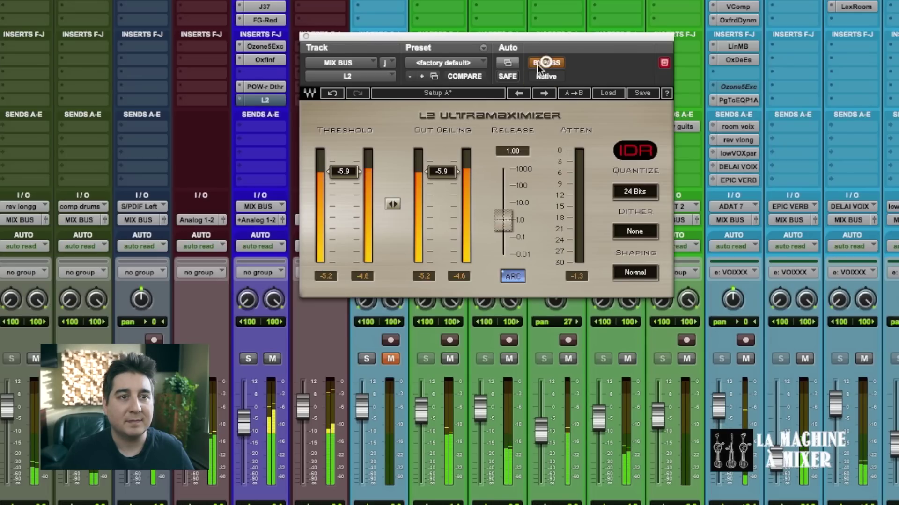
{"action": "left_click", "coordinate": [537, 65]}
- Lower the L2 threshold and out ceiling together to -8.1, and raise only the out ceiling, trying 0.0 and settling at -0.5
{"action": "left_click_drag", "start_coordinate": [393, 205], "coordinate": [405, 234]}
{"action": "left_click_drag", "start_coordinate": [395, 201], "coordinate": [395, 204]}
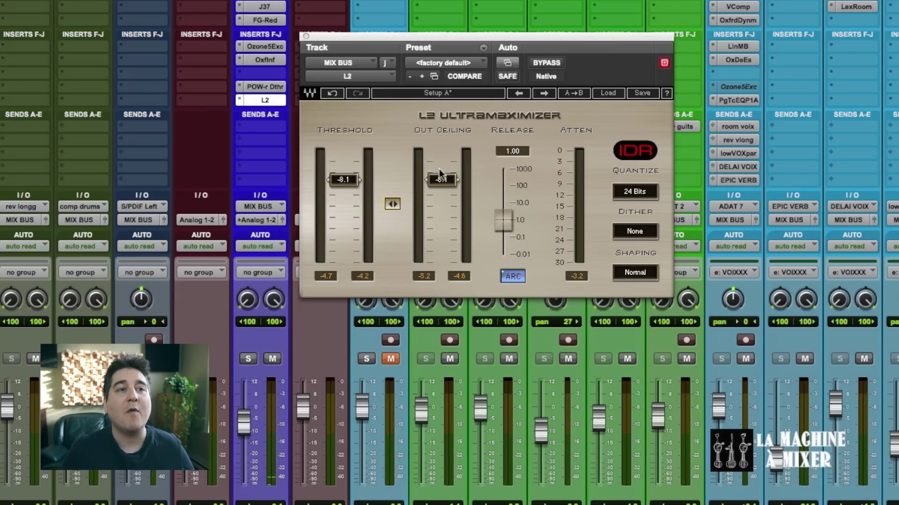
{"action": "left_click_drag", "start_coordinate": [444, 179], "coordinate": [444, 150]}
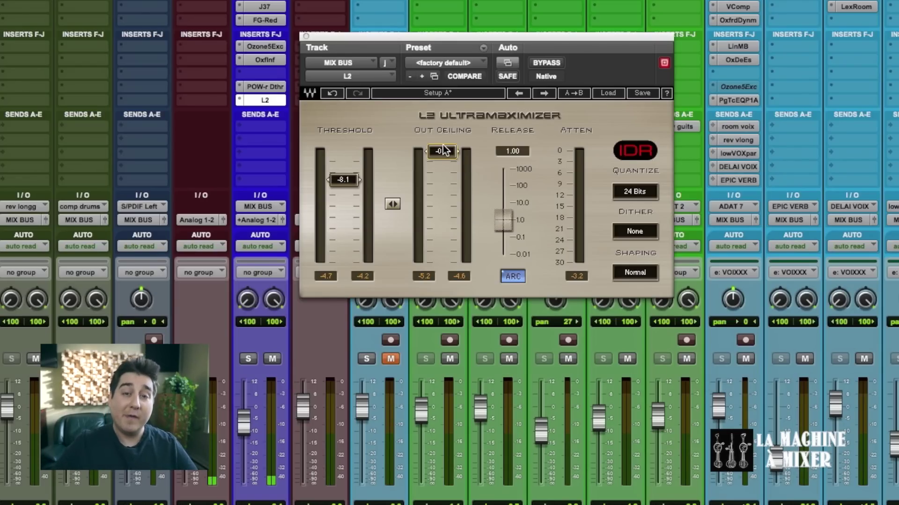
{"action": "left_click_drag", "start_coordinate": [444, 150], "coordinate": [477, 23]}
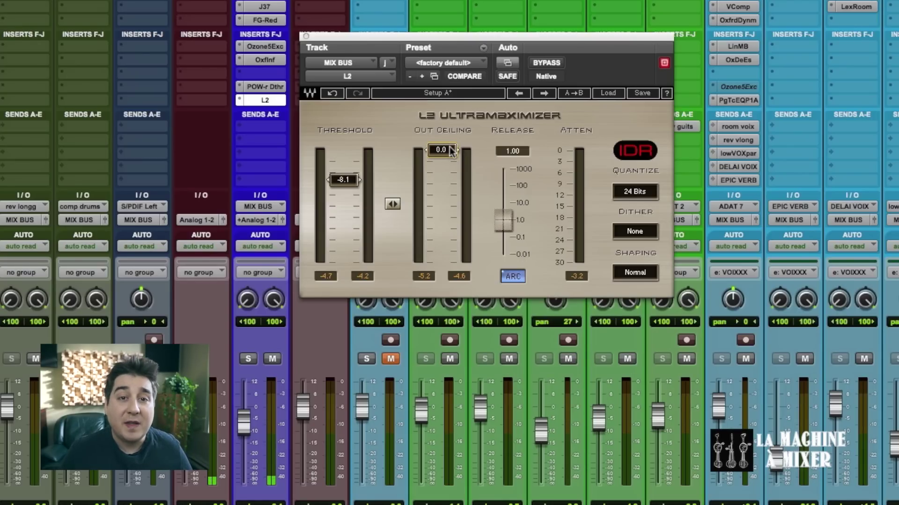
{"action": "left_click_drag", "start_coordinate": [451, 150], "coordinate": [449, 153]}
{"action": "left_click_drag", "start_coordinate": [449, 152], "coordinate": [449, 141]}
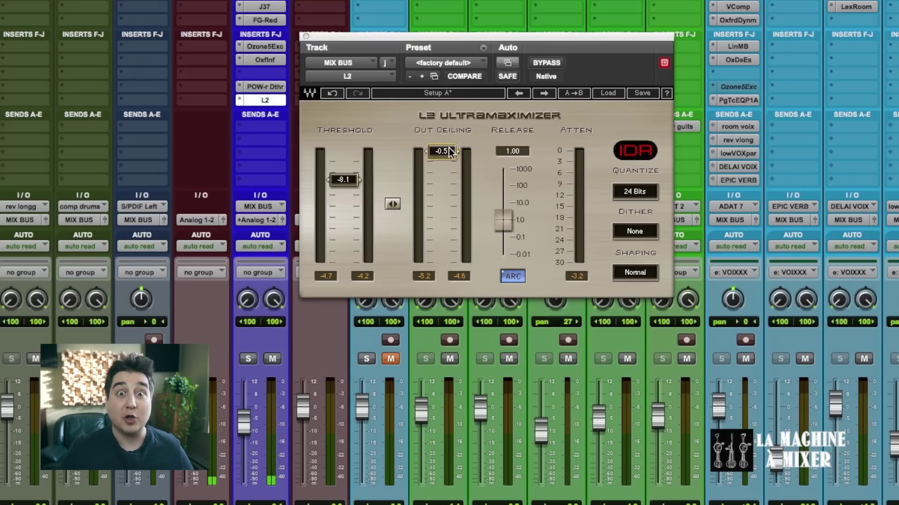